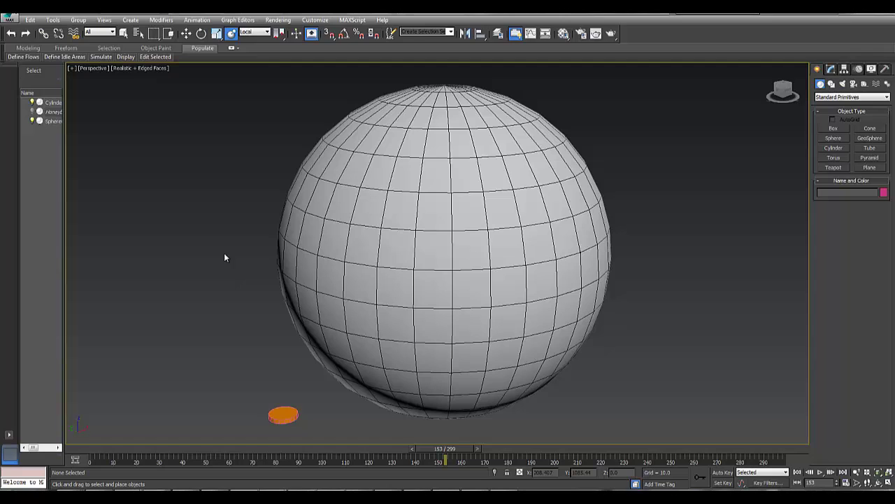
Step: Inspect the sphere's Editable Poly settings and the small cylinder's parameters
click(878, 483)
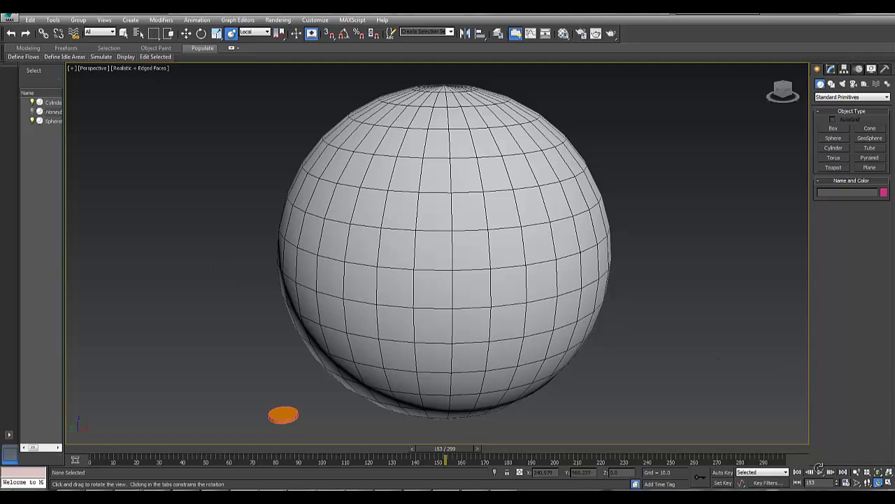
drag(394, 230, 405, 247)
right_click(406, 246)
click(445, 239)
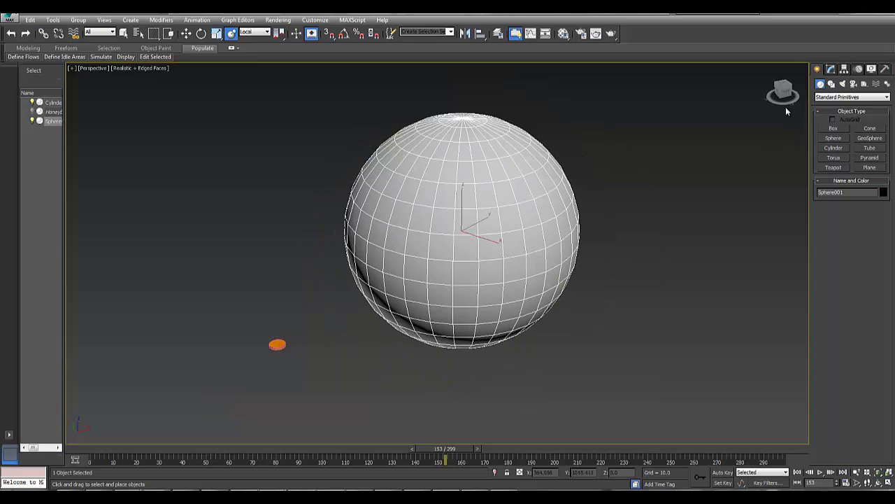
click(830, 69)
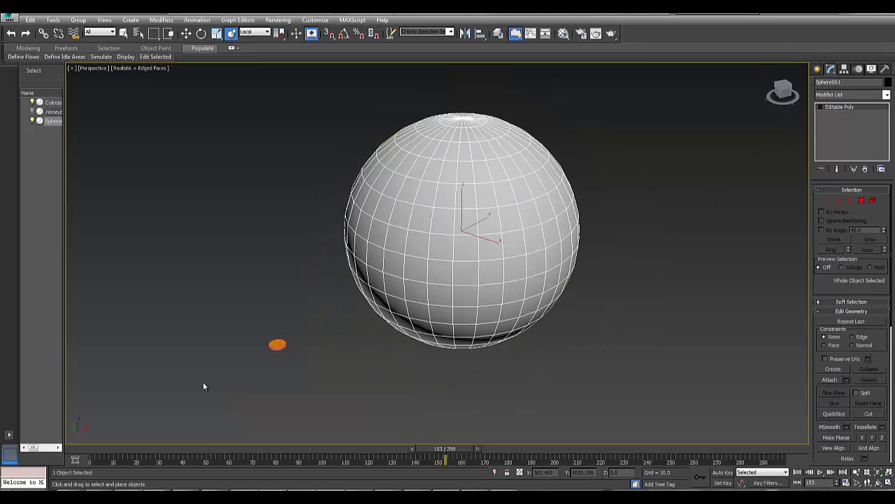
click(205, 334)
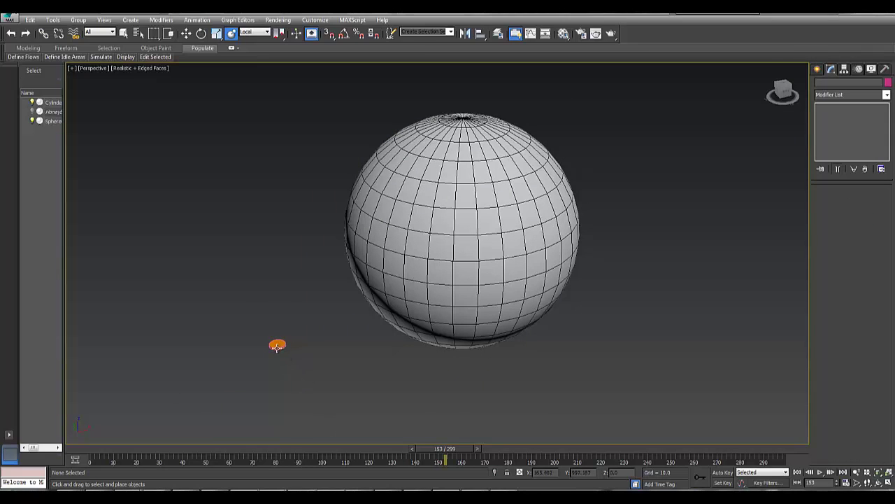
click(277, 347)
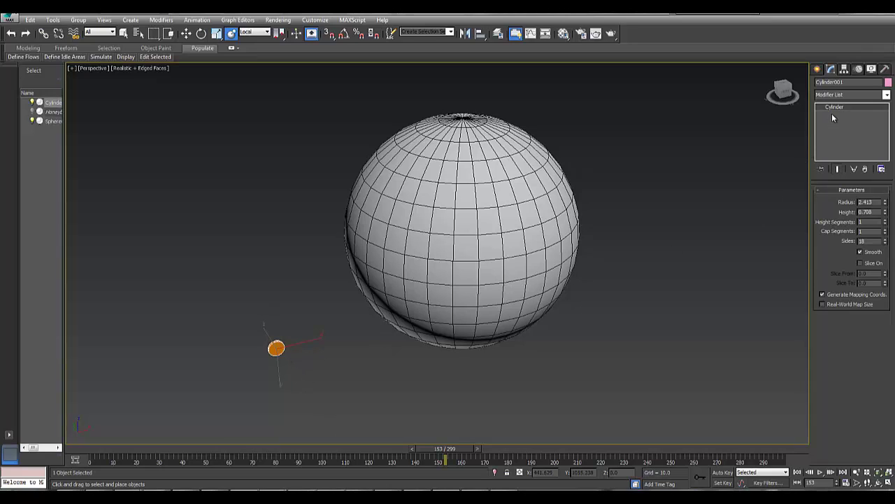
Step: Rotate the small cylinder so it lies flat beside the sphere
click(186, 33)
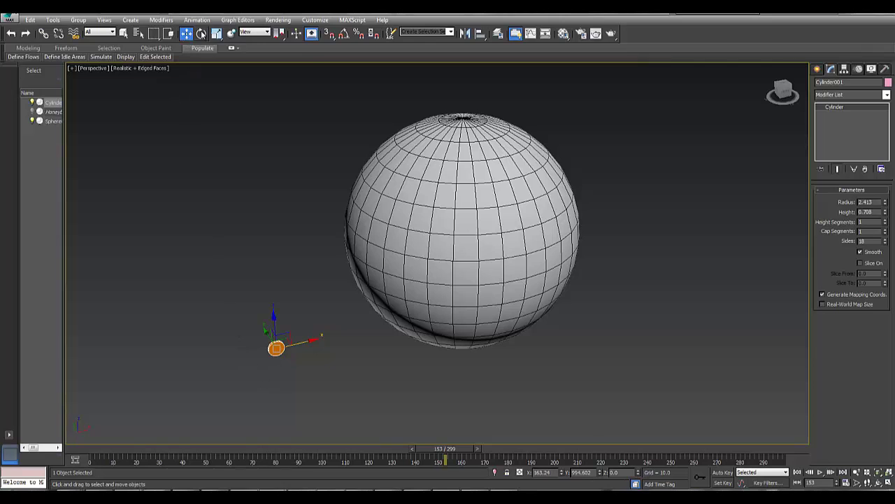
click(201, 33)
drag(285, 343, 257, 263)
click(284, 414)
key(Up)
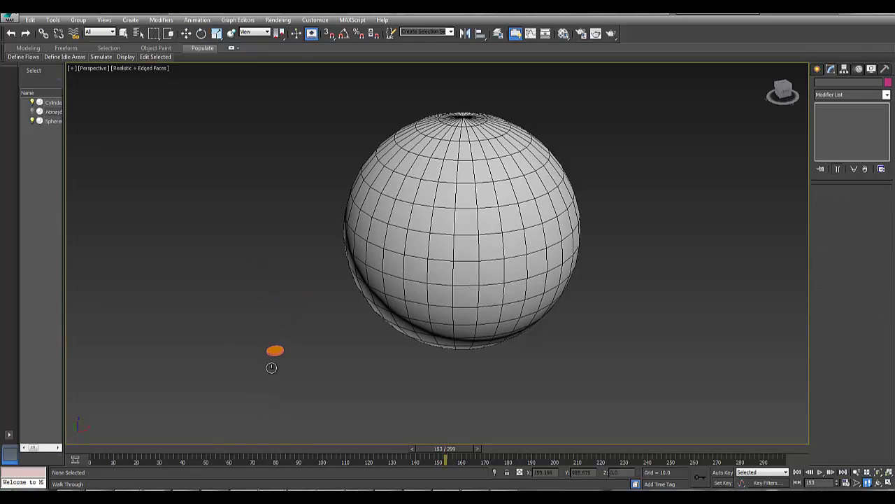
drag(279, 349, 282, 345)
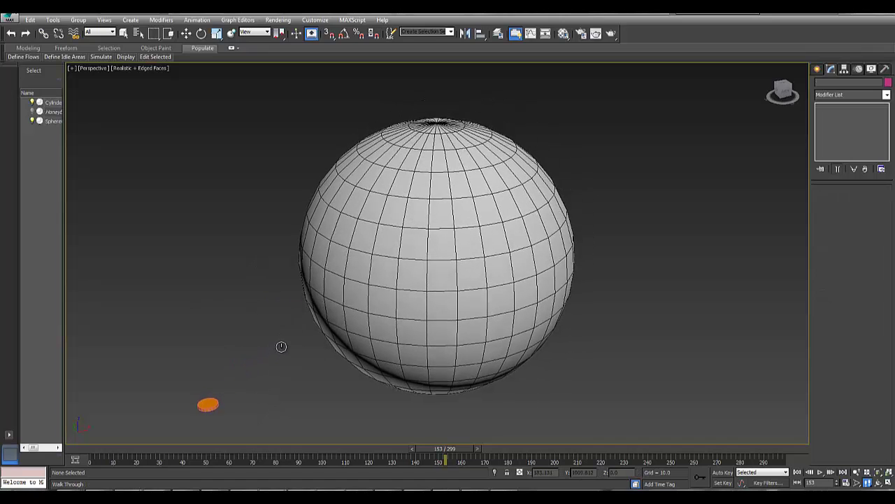
right_click(282, 346)
Step: Move the cylinder by hand to the front surface of the sphere
click(198, 411)
right_click(198, 411)
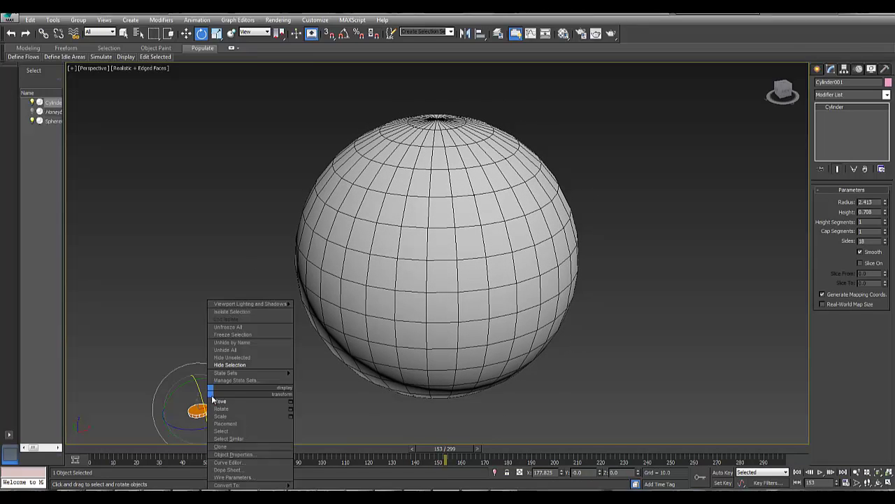
click(231, 408)
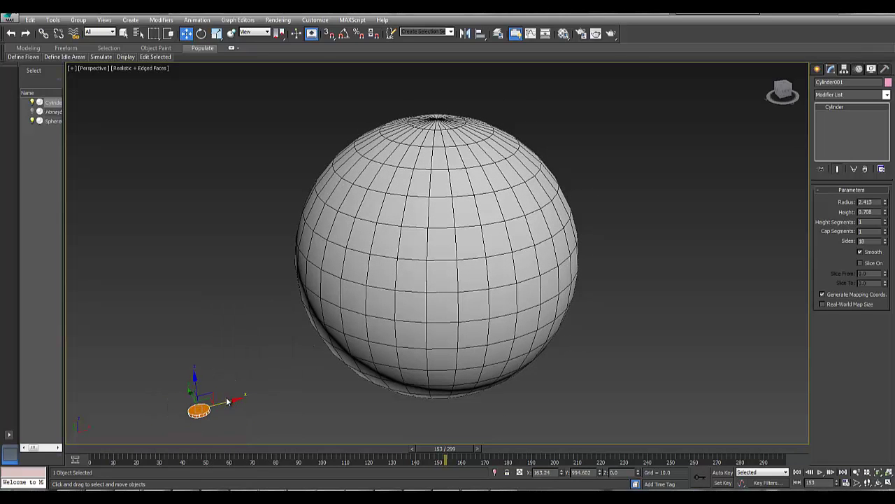
drag(227, 404, 355, 294)
key(Up)
key(Right)
key(Up)
key(Left)
key(Up)
key(Left)
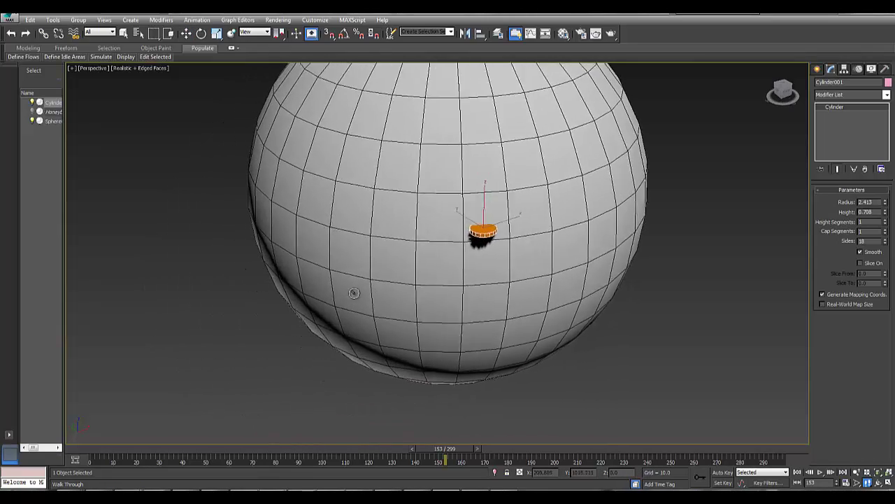
right_click(429, 253)
Step: Rotate the cylinder so its round face points outward from the sphere
right_click(566, 228)
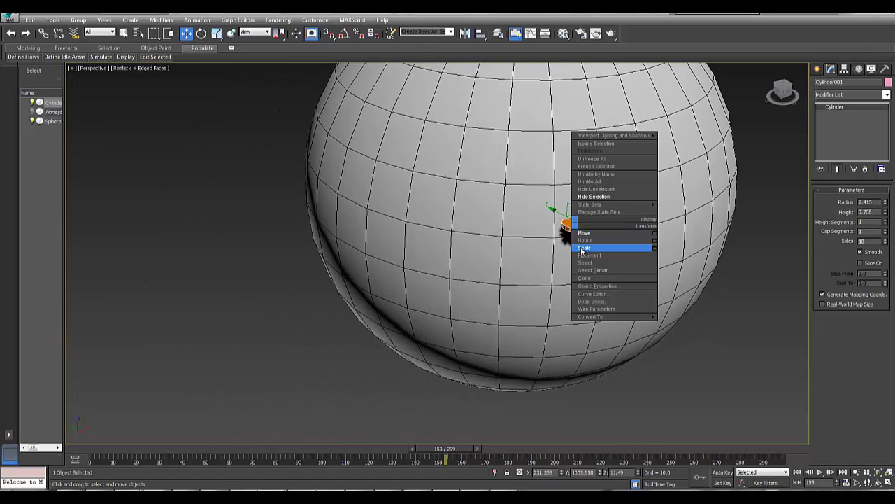
click(591, 238)
mouse_move(588, 211)
mouse_down()
mouse_move(610, 266)
mouse_move(545, 242)
mouse_move(548, 214)
mouse_move(560, 228)
mouse_move(554, 219)
mouse_move(651, 195)
mouse_up()
Step: Try to clone the cylinder sideways along the sphere with Move, cancelling the second copy and deleting the first
right_click(569, 216)
click(581, 226)
key(Return)
click(599, 191)
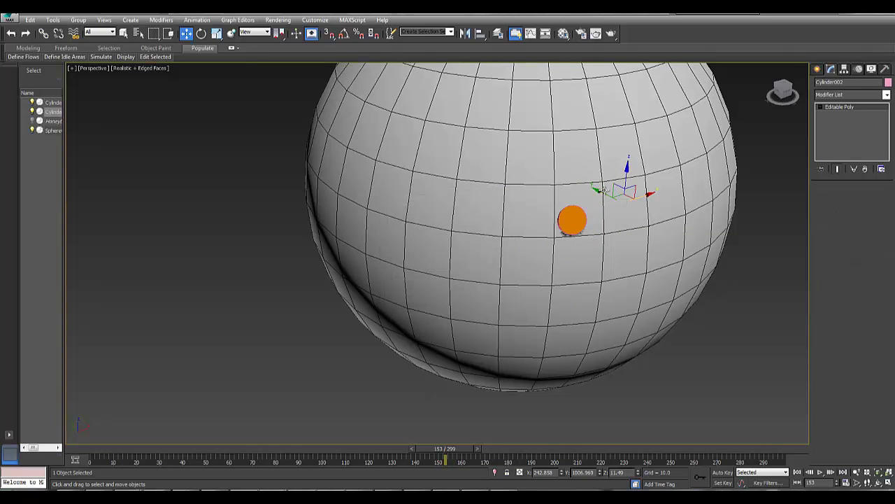
key(ctrl+z)
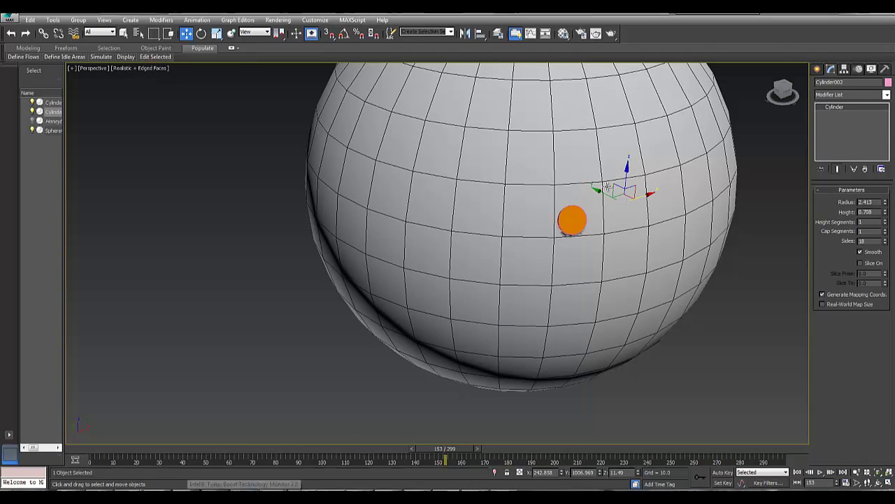
drag(595, 185, 689, 205)
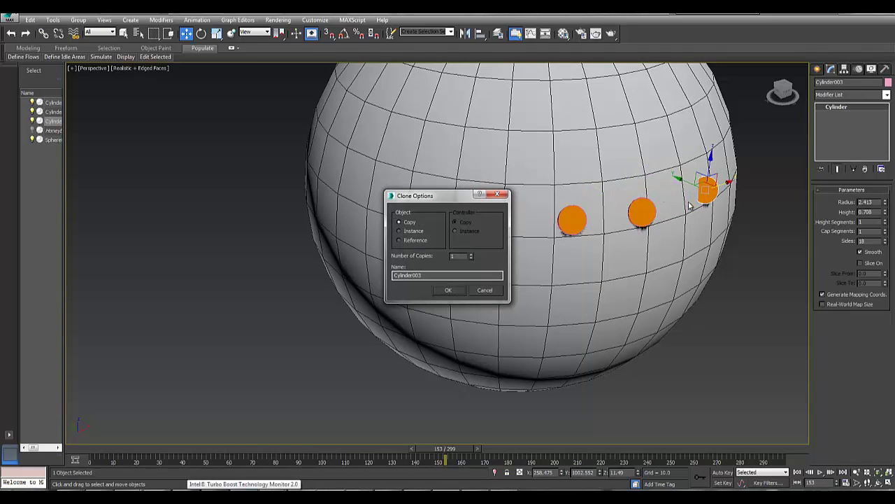
click(485, 289)
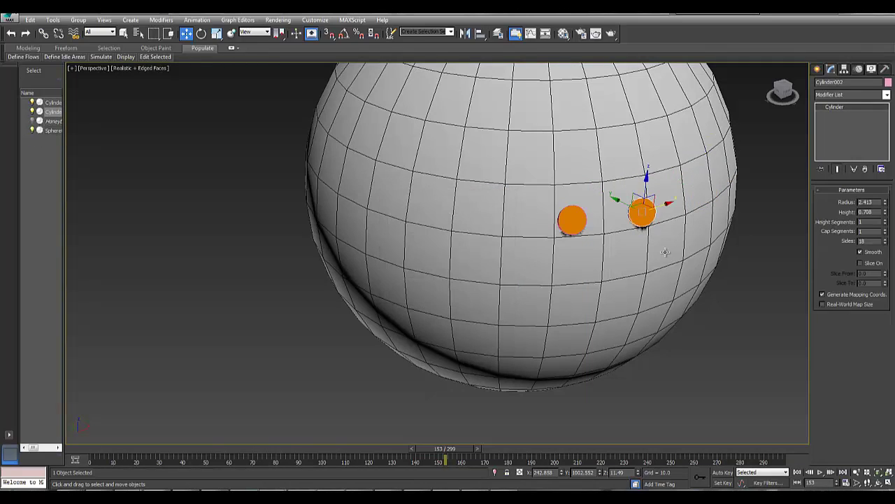
key(Delete)
Step: Move the remaining cylinder off the sphere and rotate it to lie flatter beside it
click(560, 223)
drag(551, 210, 720, 300)
right_click(739, 312)
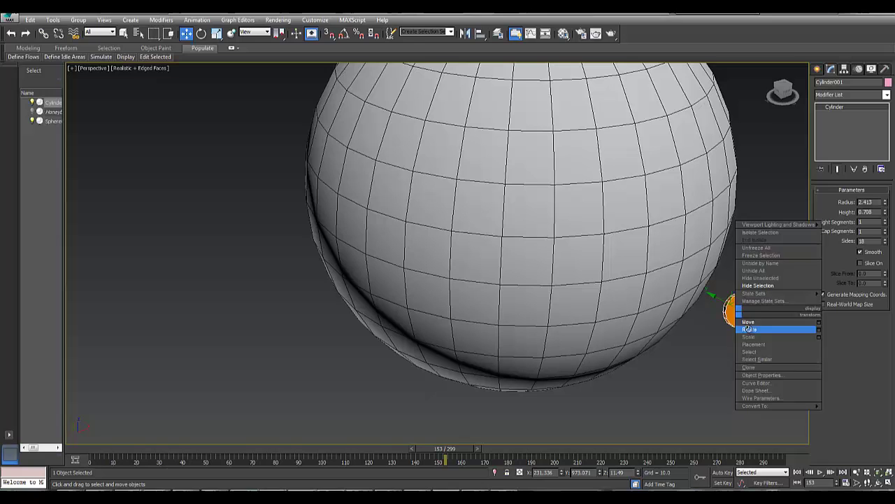
click(749, 329)
drag(759, 288, 721, 259)
click(266, 348)
middle_drag(487, 292, 491, 292)
key(Down)
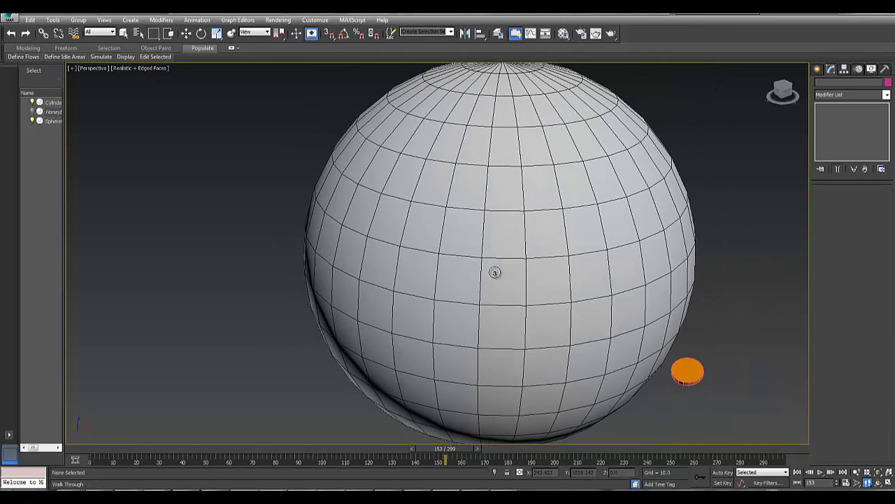
key(Escape)
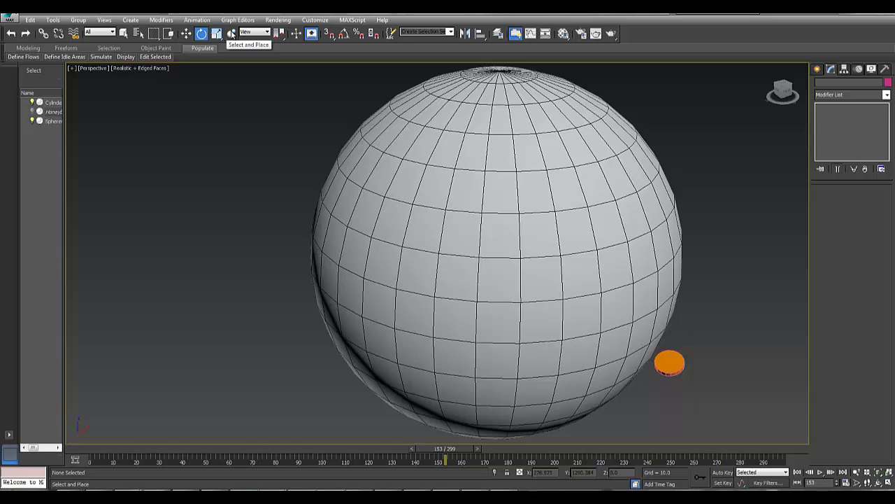
Step: Place the cylinder on the front of the sphere's surface with Select and Place
click(232, 34)
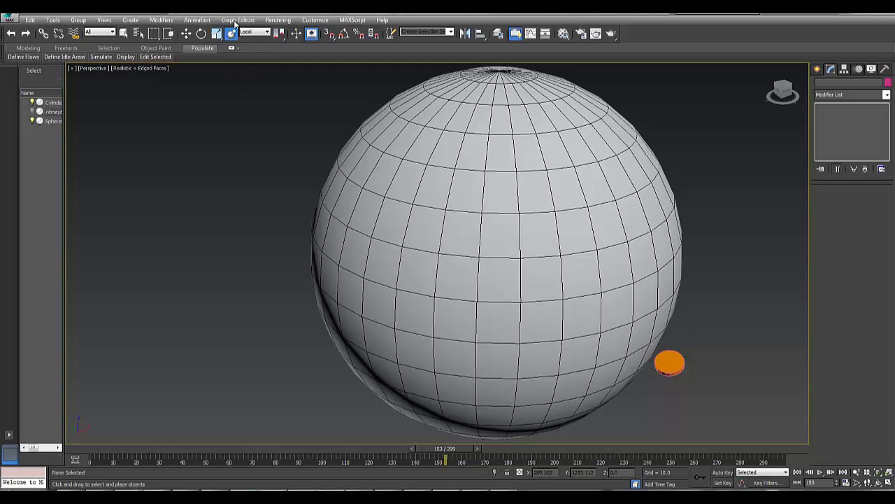
click(676, 362)
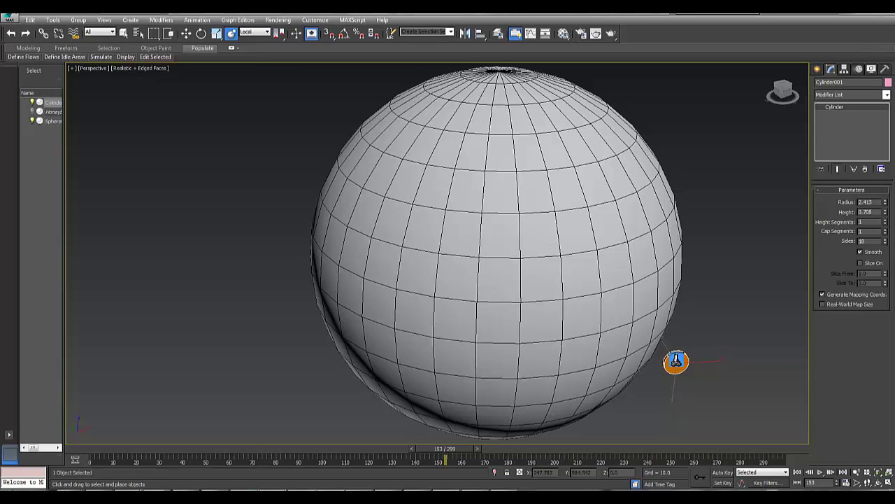
drag(676, 361, 503, 288)
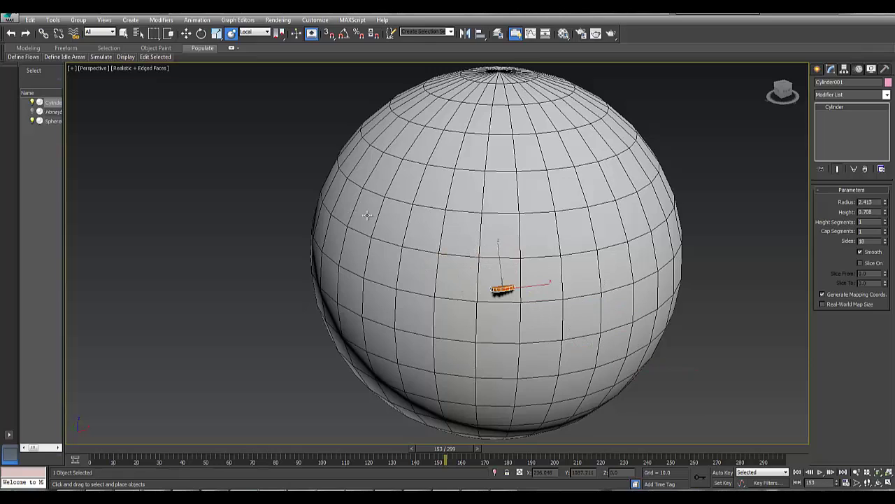
Step: In the placement settings, try the +X and +Y object up axes on the cylinder and settle on +Z
right_click(231, 33)
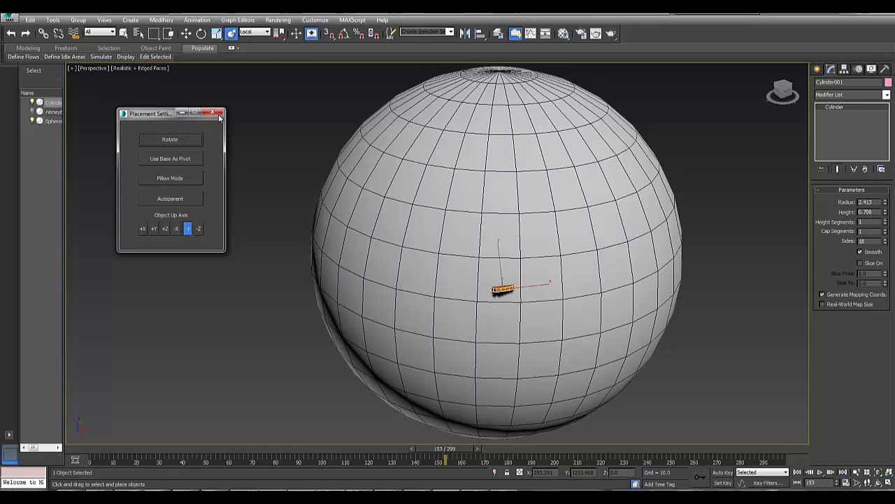
right_click(231, 33)
right_click(230, 33)
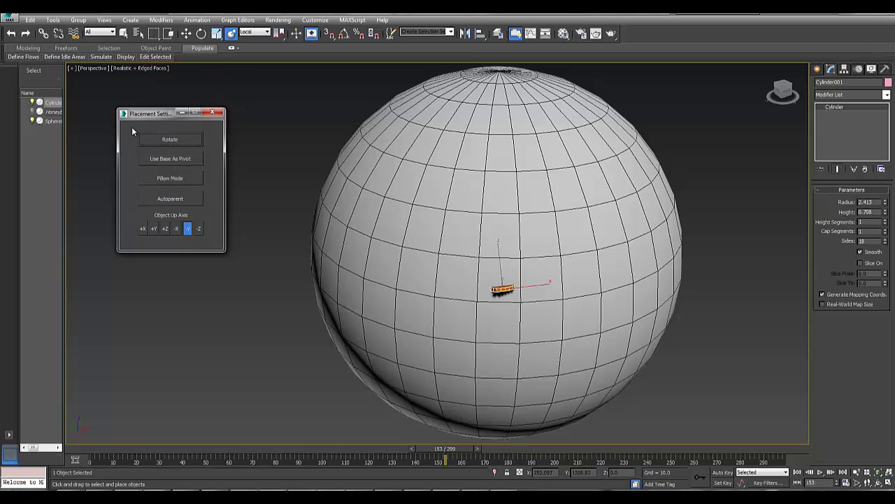
click(142, 230)
drag(501, 288, 584, 238)
click(154, 228)
click(166, 229)
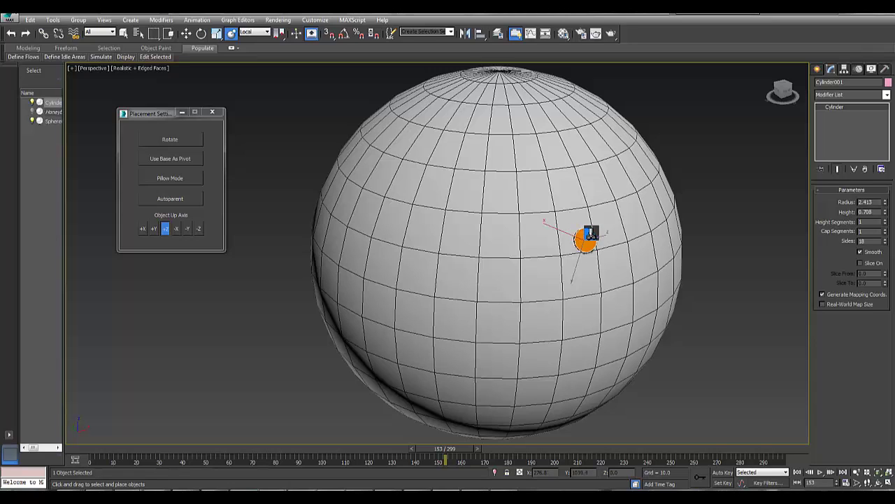
Step: Place multiple copies of the cylinder across the sphere's surface with Select and Place
mouse_move(584, 240)
shift+mouse_down()
mouse_move(486, 293)
mouse_move(396, 282)
mouse_move(598, 326)
mouse_move(496, 208)
mouse_move(434, 156)
mouse_move(348, 234)
mouse_move(315, 287)
mouse_move(492, 340)
mouse_move(692, 334)
mouse_move(664, 254)
mouse_move(512, 209)
mouse_move(467, 223)
shift+mouse_up()
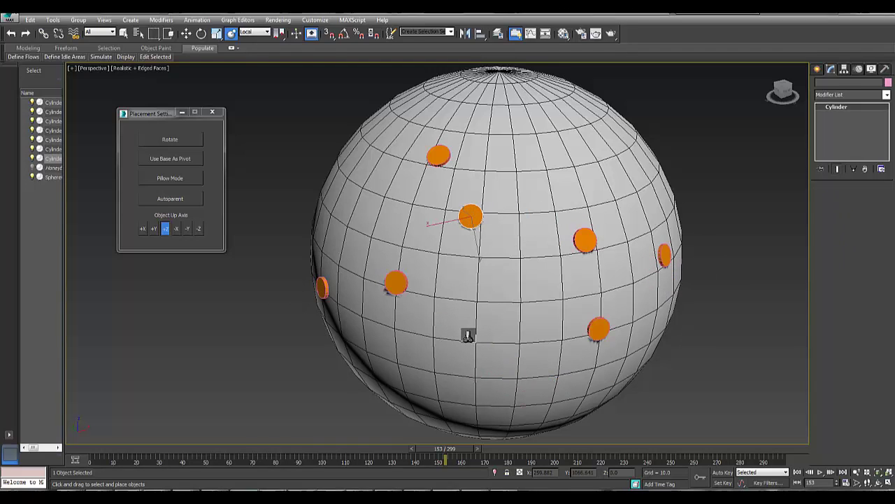
mouse_move(468, 336)
shift+mouse_down()
mouse_move(466, 373)
mouse_move(386, 370)
mouse_move(355, 166)
mouse_move(357, 178)
mouse_move(423, 92)
shift+mouse_up()
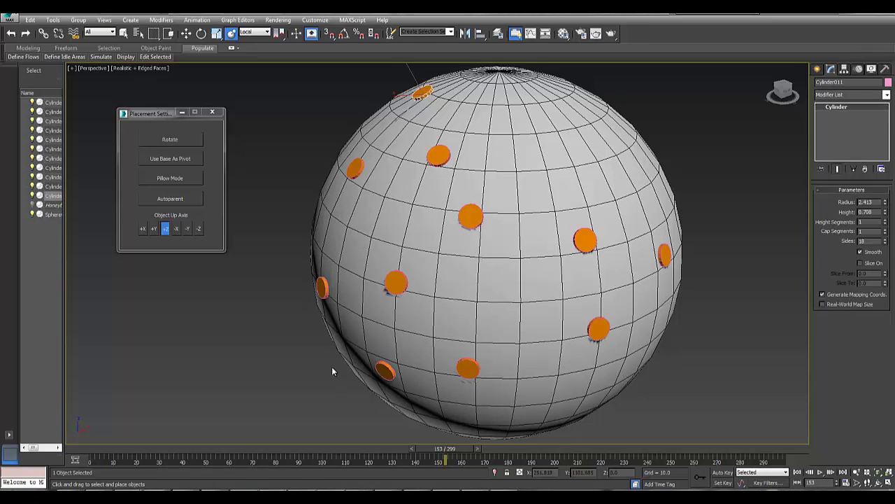
click(270, 364)
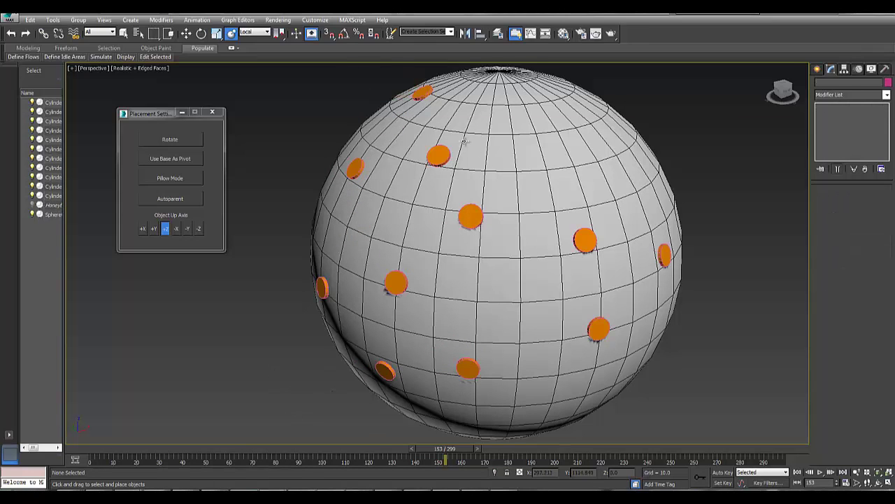
Step: Delete the three cylinders nearest the sphere's upper and left outline
click(422, 94)
key(Delete)
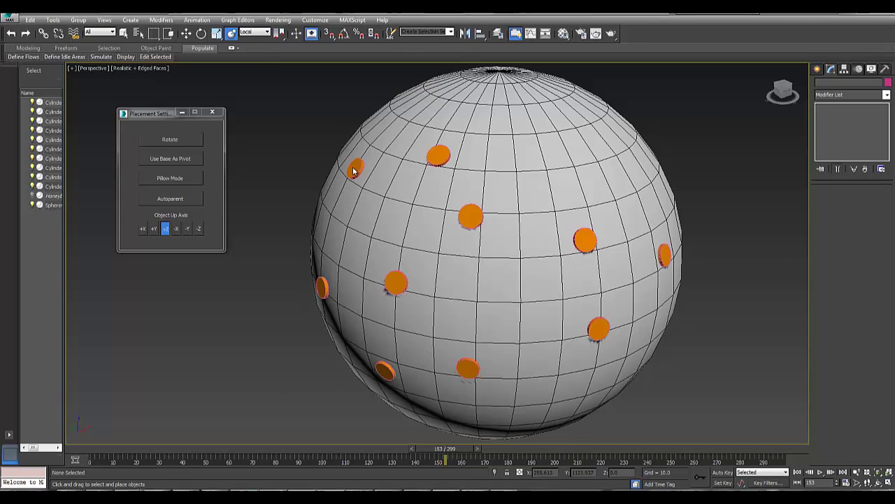
drag(355, 170, 327, 281)
click(323, 290)
key(Delete)
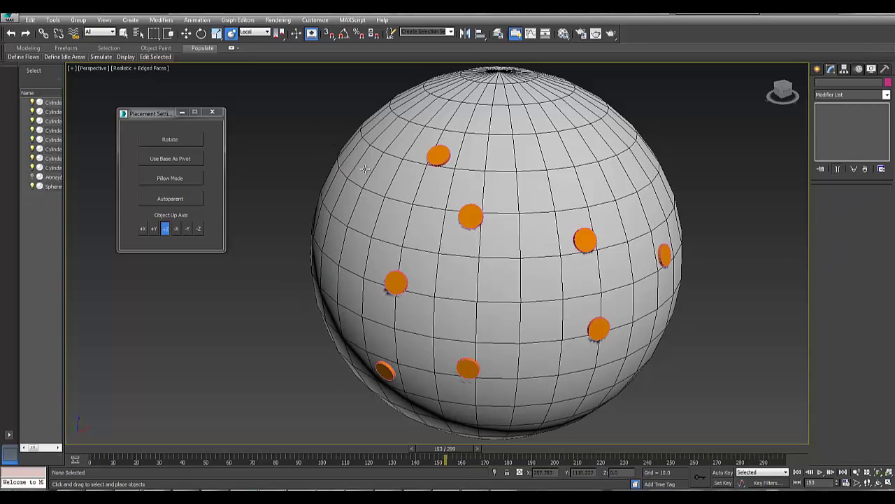
Step: Freeze the sphere and delete all the remaining cylinders
right_click(365, 168)
click(265, 149)
click(482, 112)
right_click(483, 112)
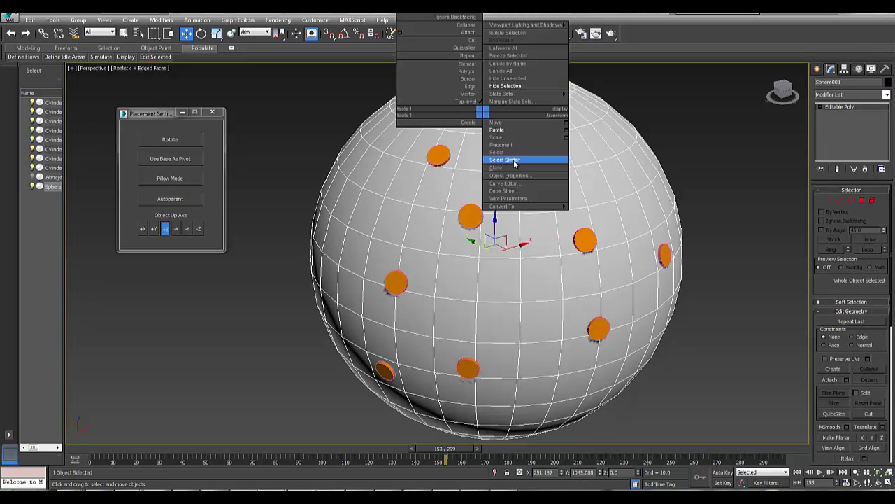
click(507, 56)
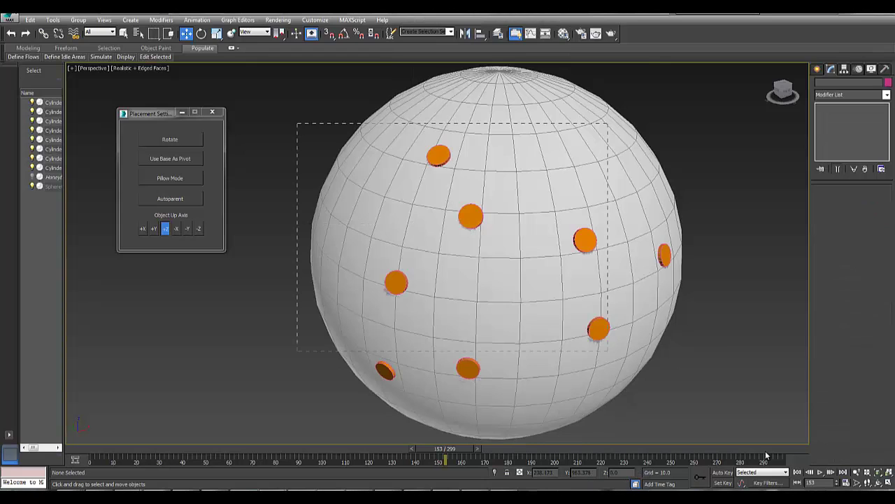
drag(756, 462, 757, 460)
key(Delete)
Step: Unfreeze the sphere and unhide all hidden objects
right_click(473, 200)
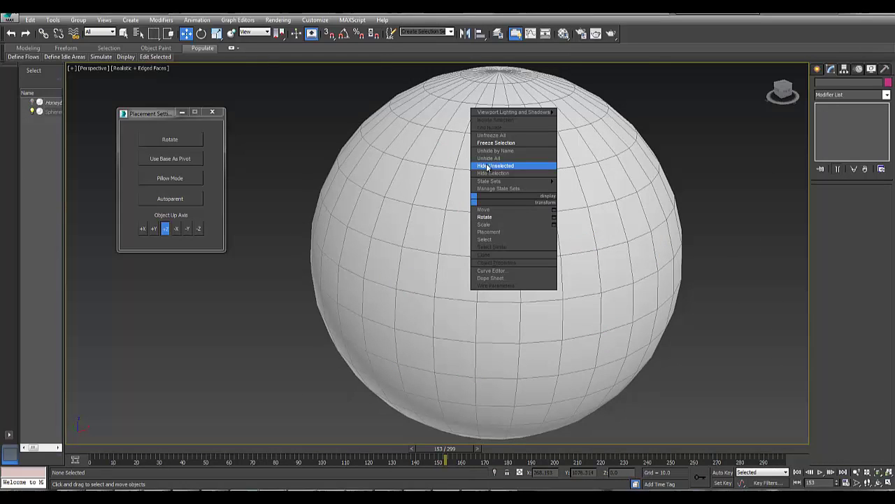
click(486, 135)
right_click(318, 301)
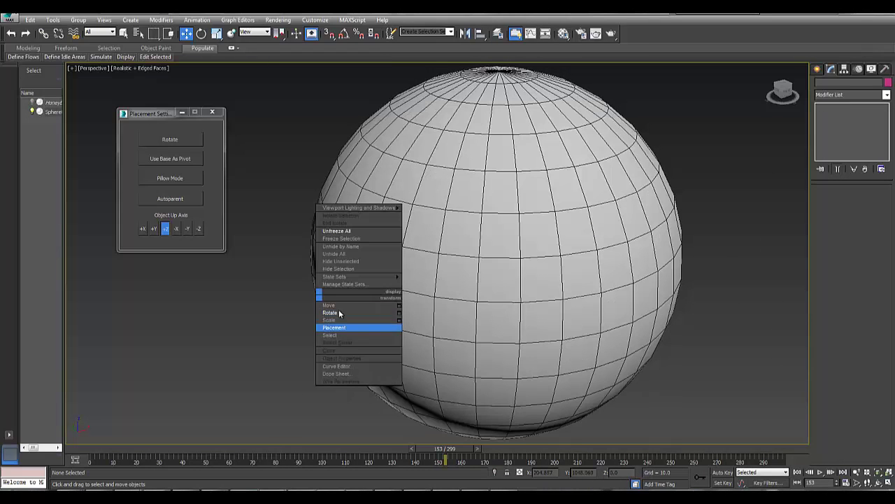
click(343, 254)
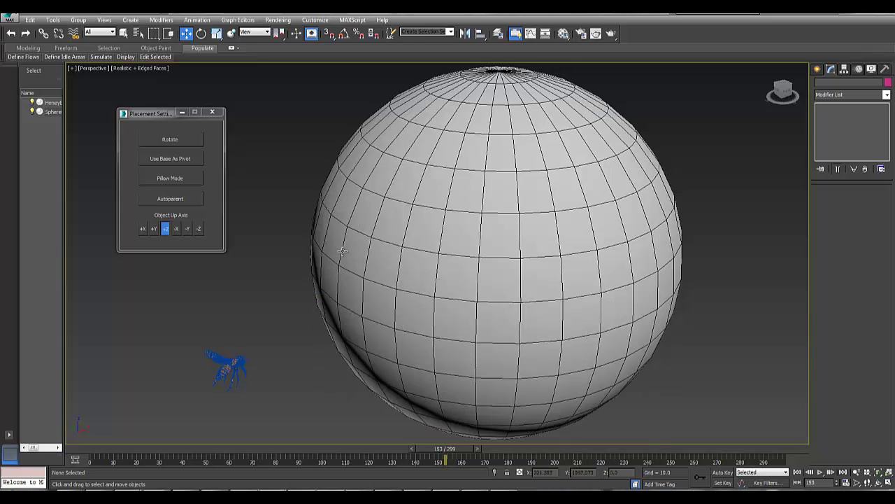
Step: Scale the honeybee beside the sphere down slightly and uniformly
click(230, 365)
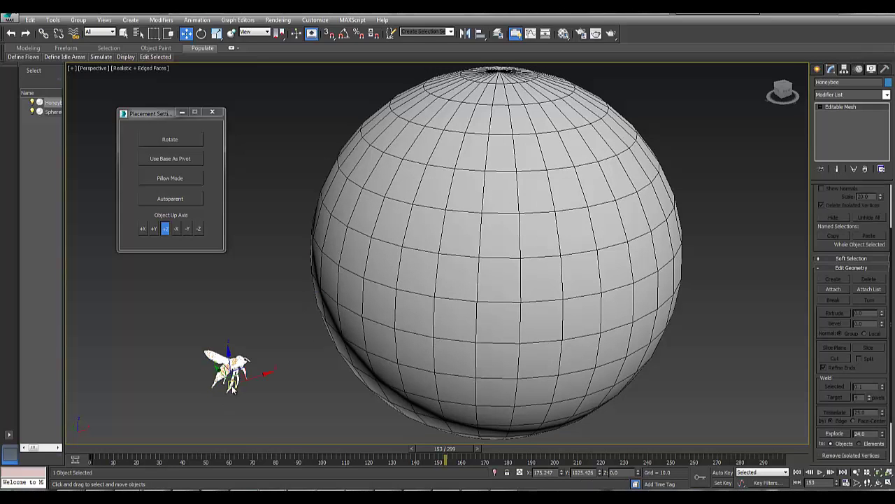
right_click(233, 388)
click(241, 402)
mouse_move(223, 392)
mouse_down()
mouse_move(240, 244)
mouse_move(214, 400)
mouse_up()
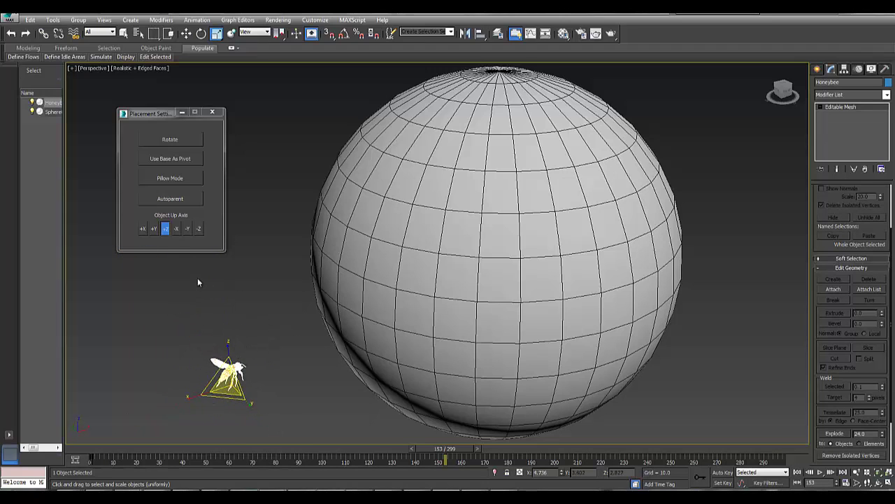
Step: Place the honeybee on the front of the sphere's surface with Select and Place
click(231, 33)
drag(228, 371, 209, 393)
click(182, 369)
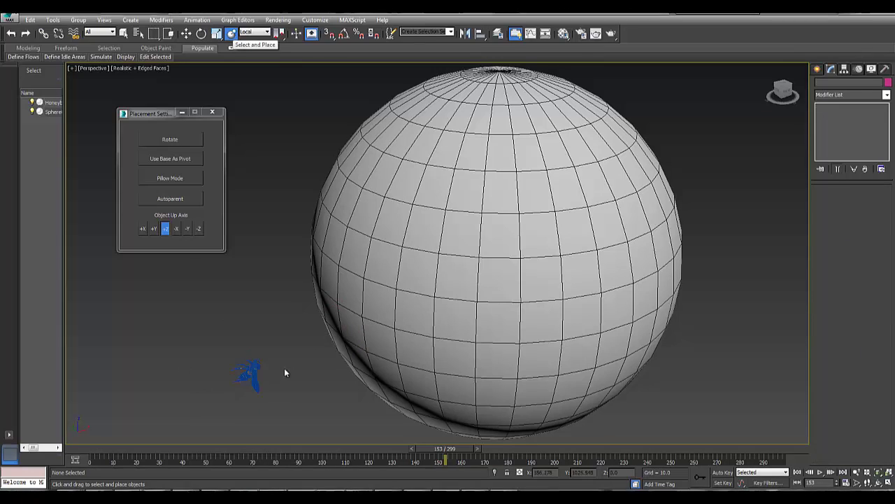
click(251, 375)
drag(250, 382, 422, 248)
key(Up)
key(Right)
key(Up)
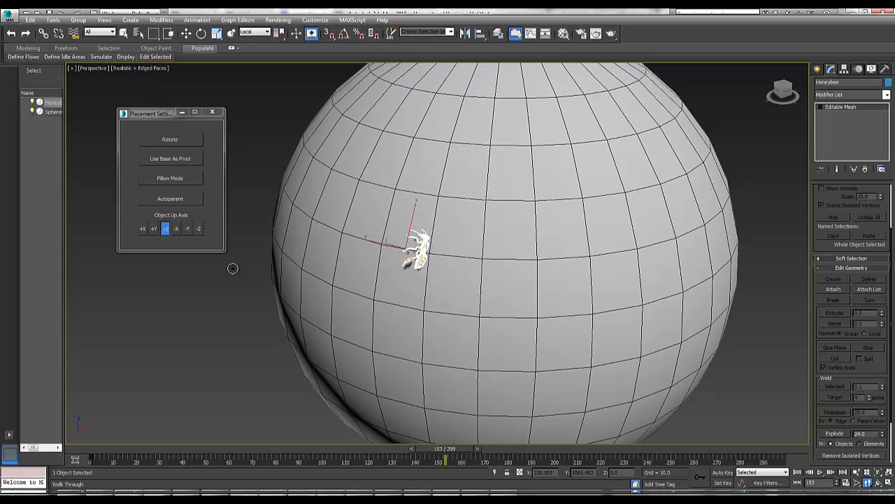
Step: Try +X and +Y as the object up axis while placing the honeybee on the sphere
click(144, 230)
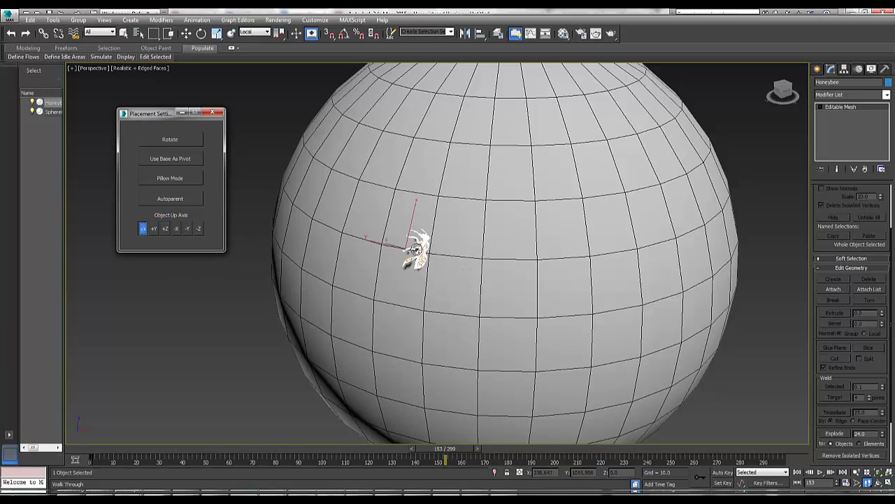
click(423, 249)
drag(421, 246, 410, 231)
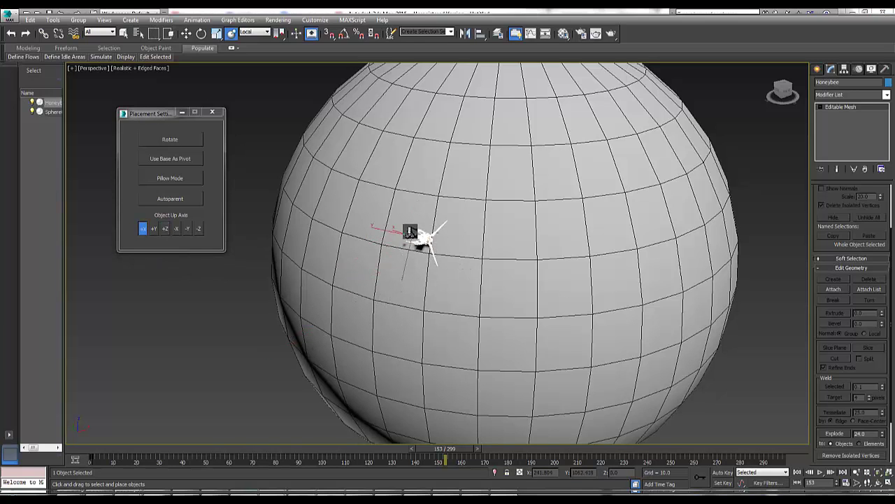
click(154, 228)
mouse_move(420, 231)
mouse_down()
mouse_move(333, 275)
mouse_move(429, 229)
mouse_up()
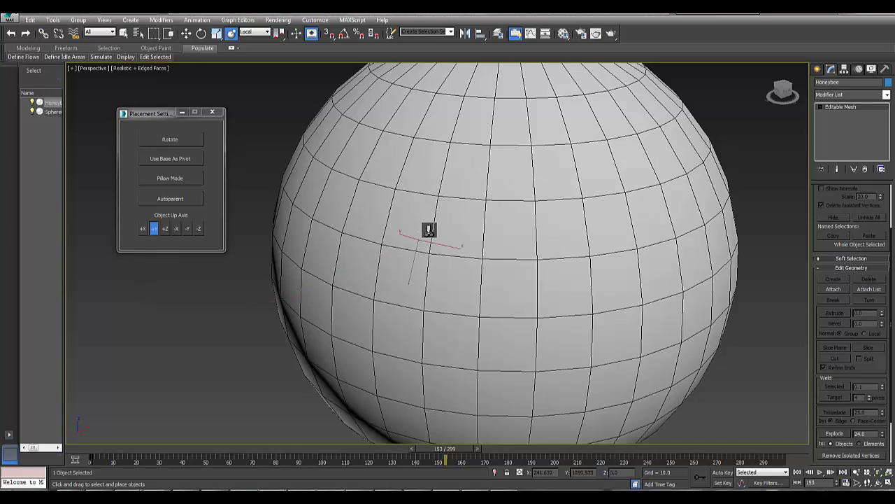
Step: Try +Z as the object up axis while sliding the honeybee across the sphere's surface
click(168, 229)
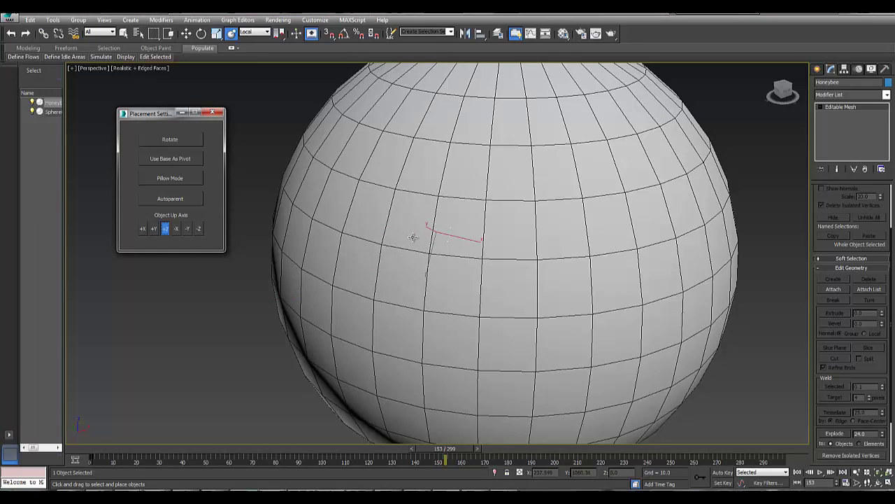
drag(443, 249, 408, 255)
drag(473, 247, 555, 230)
drag(456, 241, 671, 154)
Step: Set the object up axis to -Y for the honeybee on the sphere
click(179, 230)
click(187, 229)
scroll(671, 154, up, 8)
scroll(674, 162, up, 3)
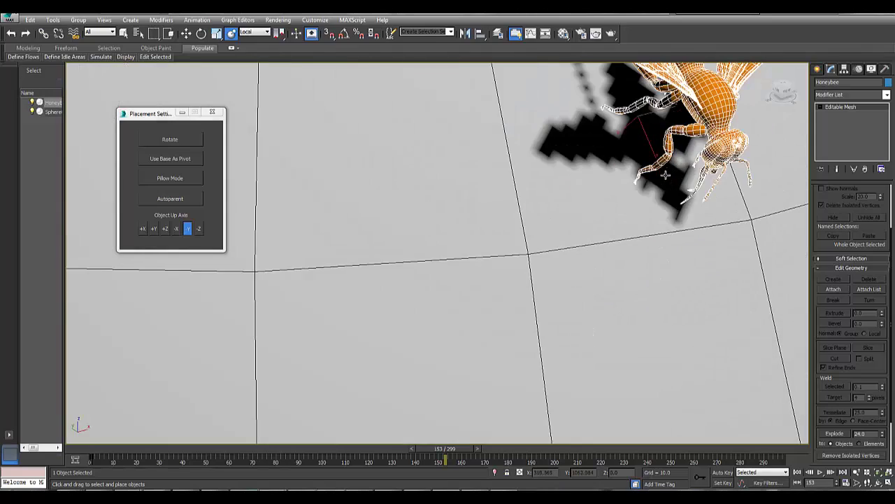
Step: Clone the honeybee three times across the sphere's surface with Select and Place
middle_drag(666, 174, 587, 200)
shift+drag(500, 205, 343, 178)
shift+drag(632, 177, 775, 140)
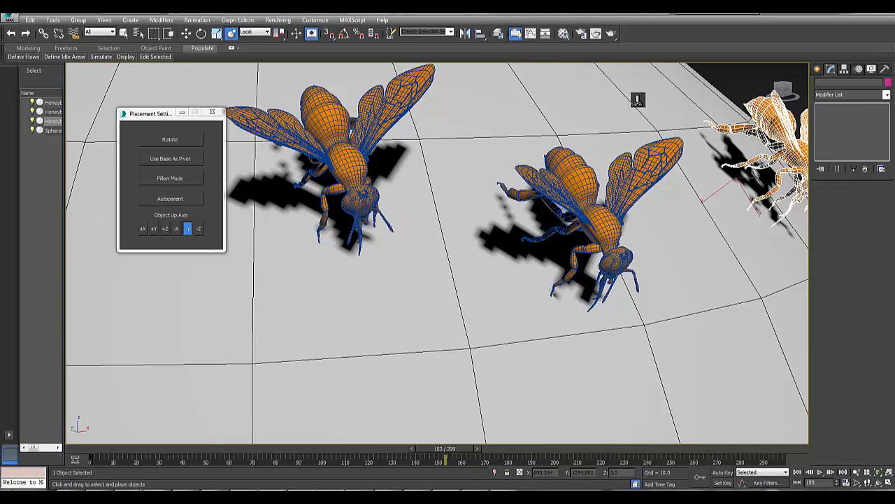
shift+drag(637, 100, 568, 88)
Step: Clone two more honeybees, one near the sphere's crest and one in front of the group
key(Up)
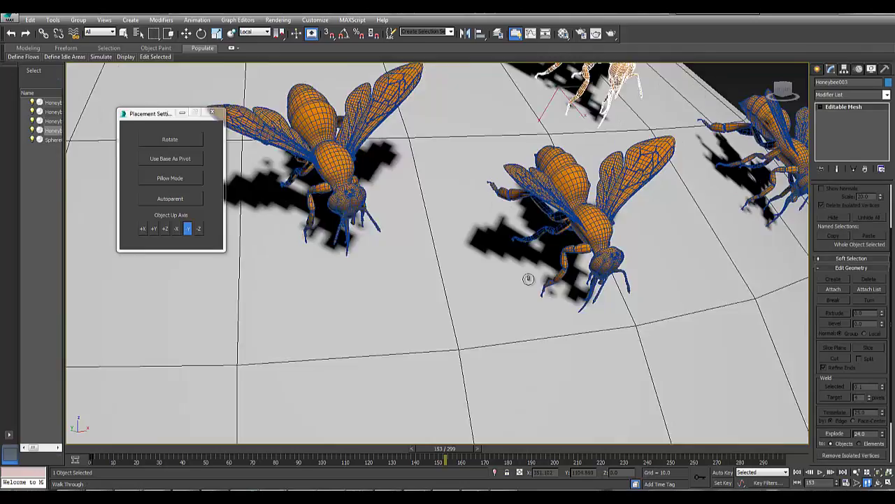
mouse_move(520, 287)
mouse_down()
mouse_move(522, 249)
mouse_move(518, 273)
mouse_up()
key(Down)
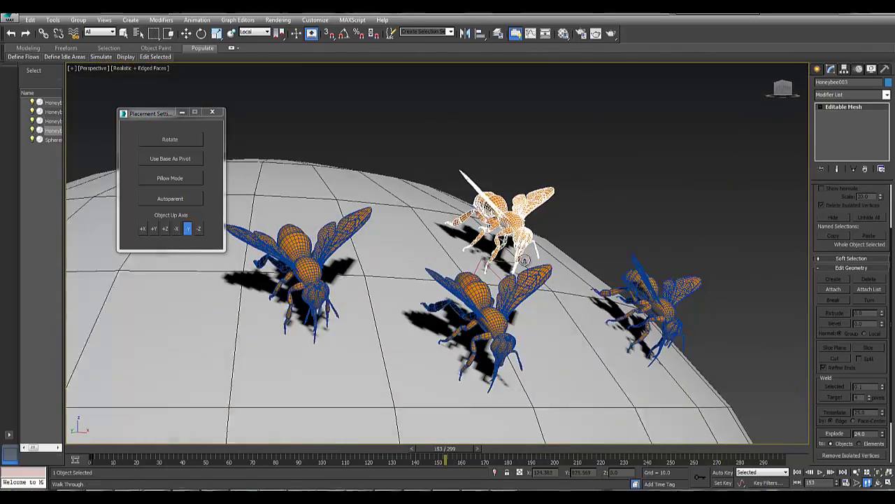
right_click(511, 242)
shift+drag(503, 227, 294, 152)
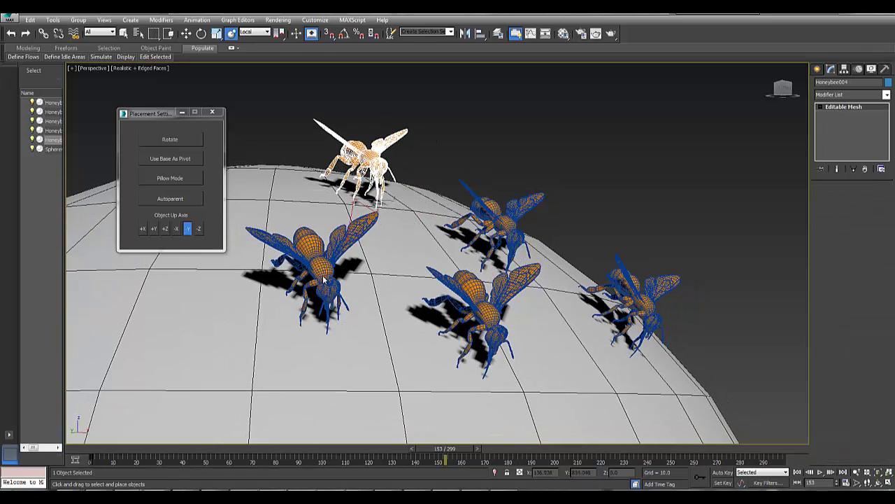
shift+drag(322, 275, 210, 353)
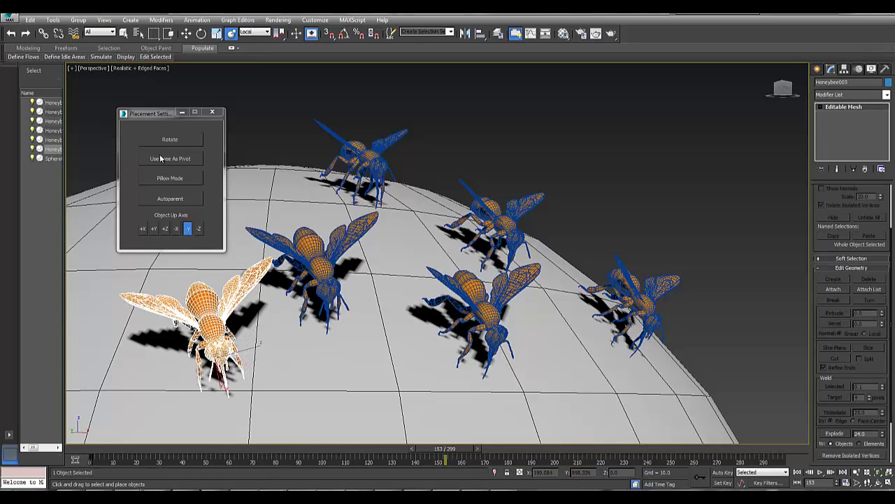
Step: Reopen the placement settings, enable Rotate, and turn the two honeybees nearest the front on the sphere's surface
click(212, 112)
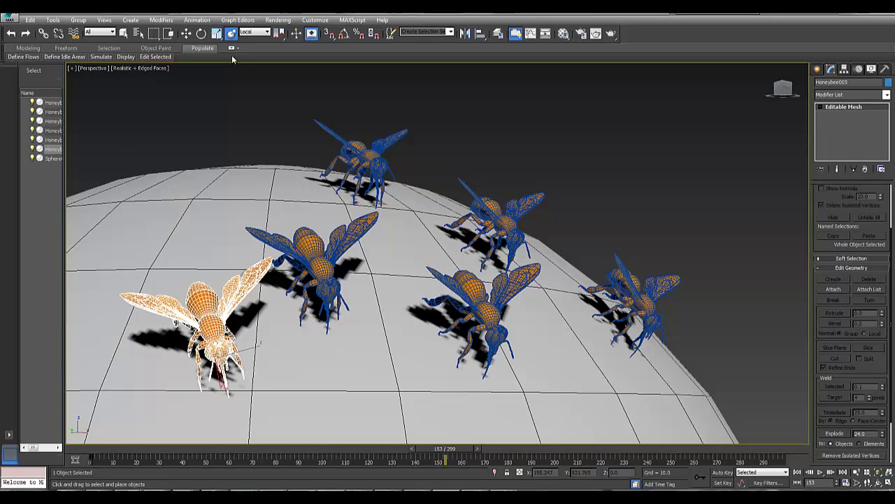
right_click(231, 36)
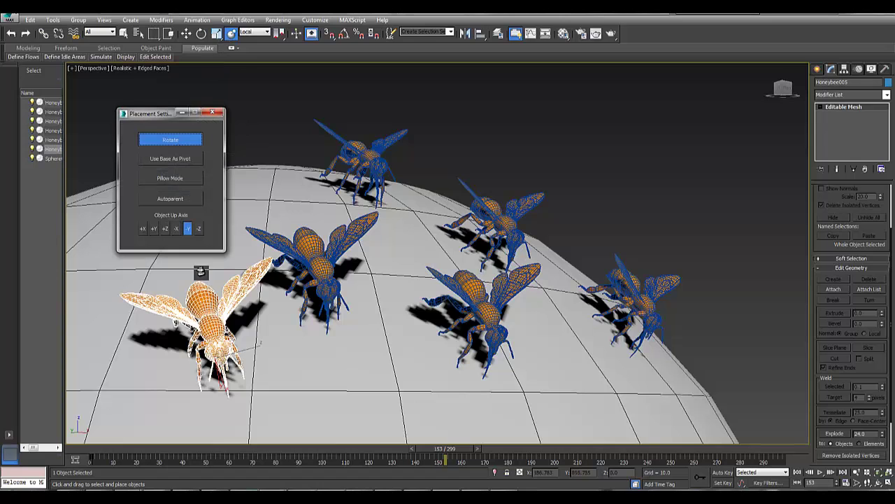
drag(217, 318, 251, 252)
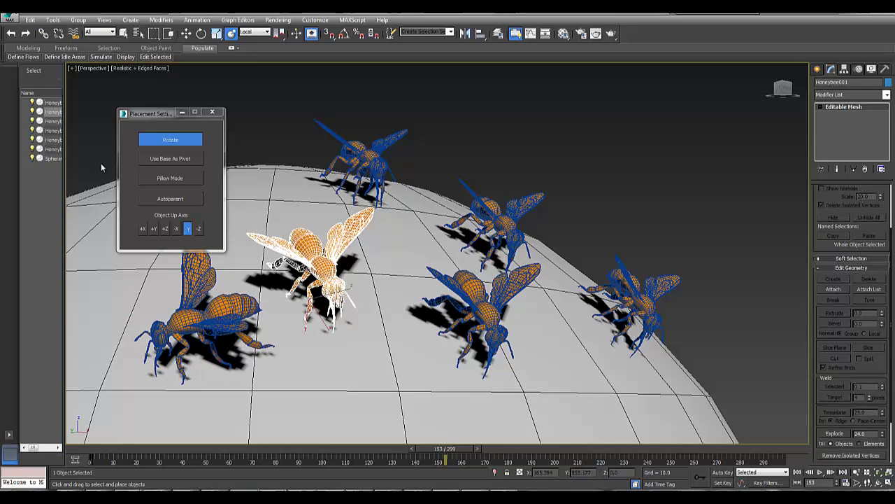
Step: Rotate the frontmost honeybee with Use Base As Pivot, Autoparent and Pillow Mode tried in turn, and close the placement settings
click(153, 158)
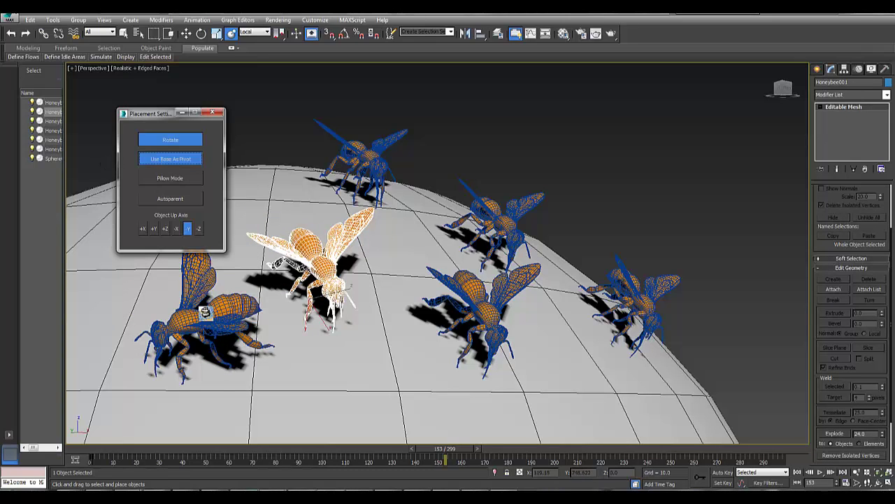
drag(205, 312, 189, 208)
click(165, 200)
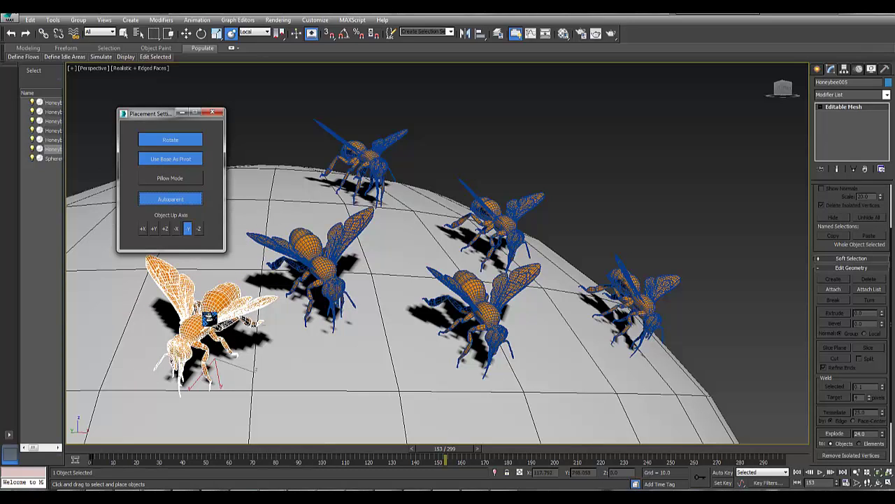
click(178, 179)
drag(217, 312, 259, 313)
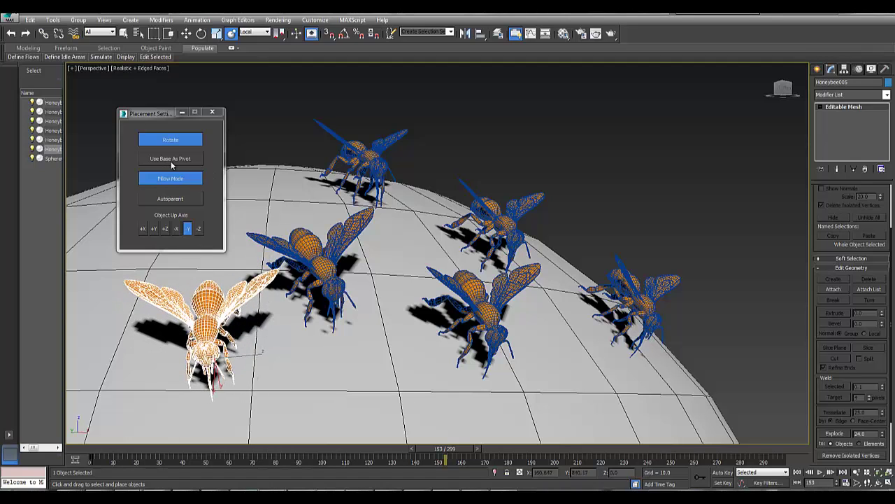
click(214, 113)
click(240, 168)
Step: Examine how the cloned honeybees sit on the sphere's surface from far away and close up
scroll(240, 168, down, 10)
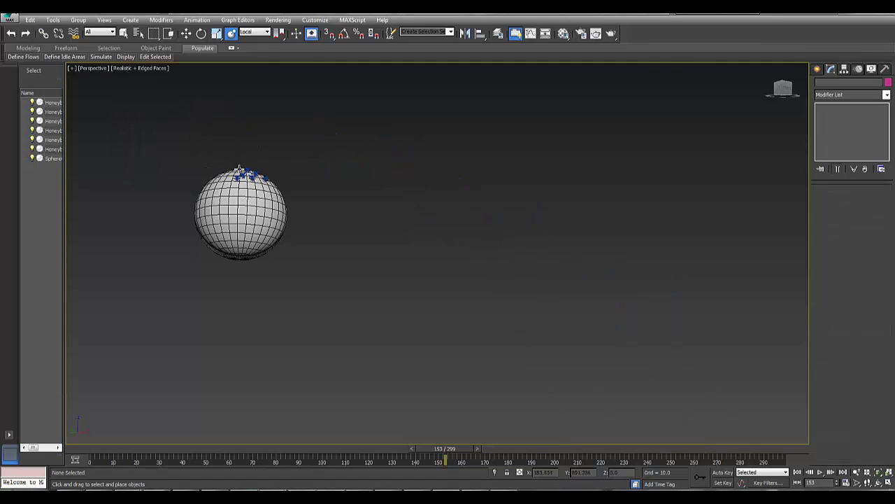
scroll(240, 175, up, 10)
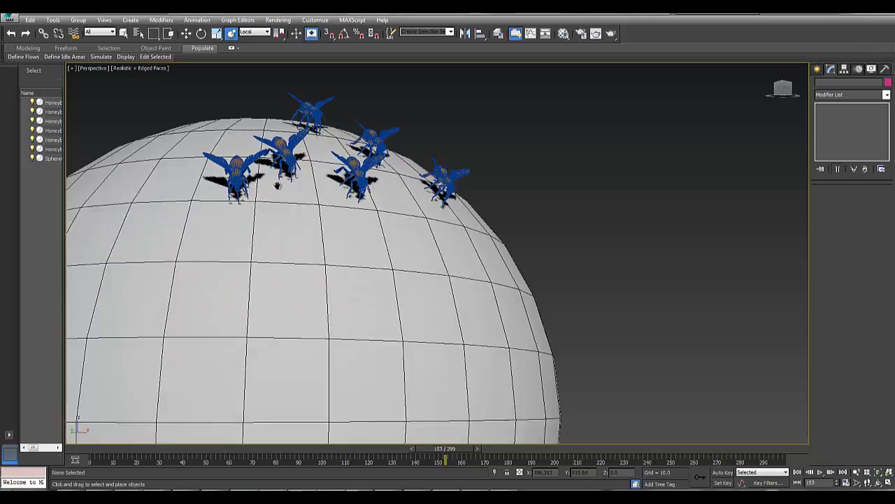
middle_drag(272, 252, 279, 301)
key(Up)
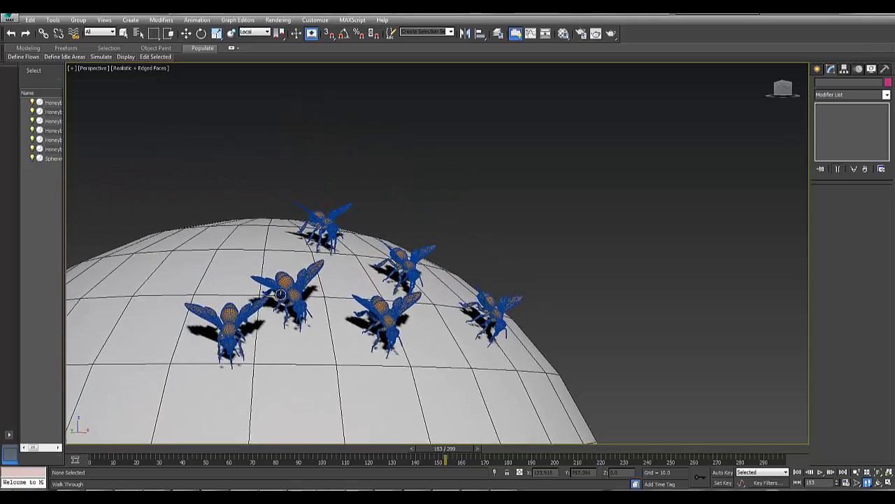
key(Up)
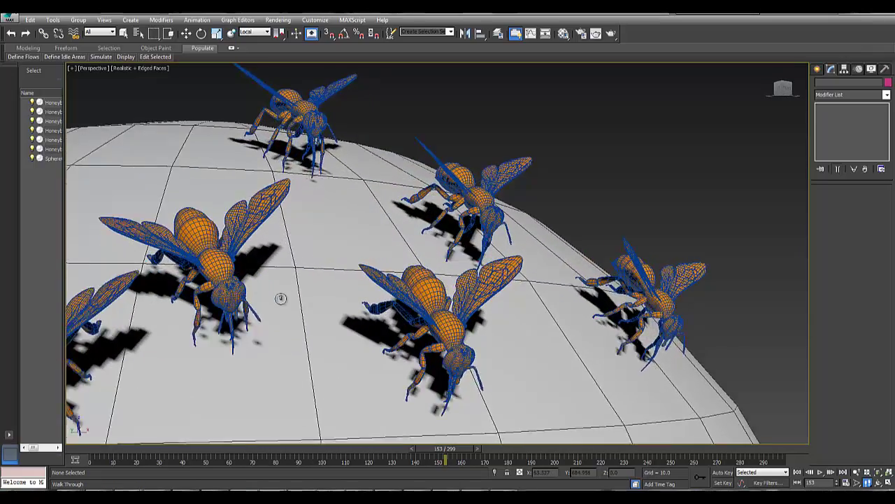
key(Down)
drag(281, 295, 411, 205)
key(Up)
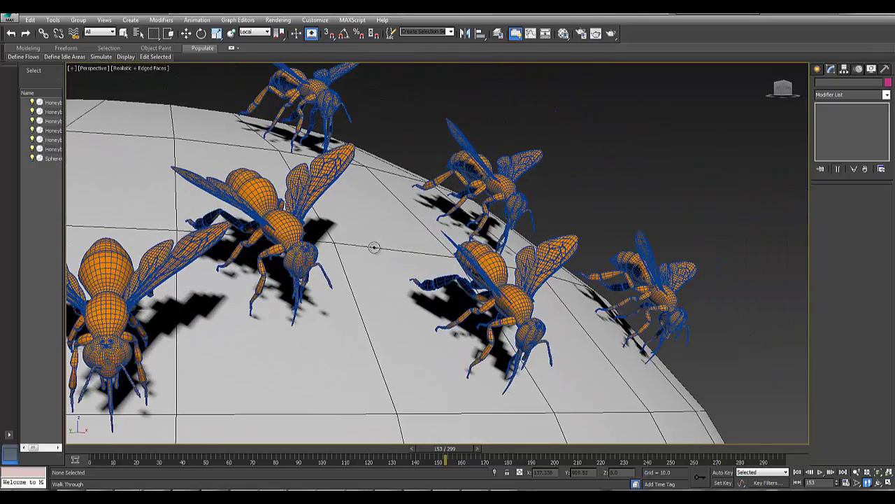
key(Down)
drag(374, 247, 414, 207)
key(Up)
key(Down)
key(Up)
key(Down)
right_click(260, 150)
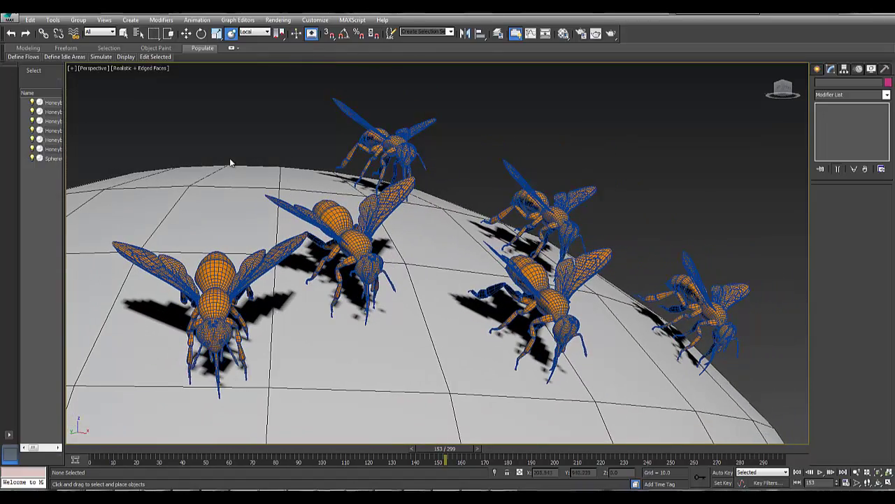